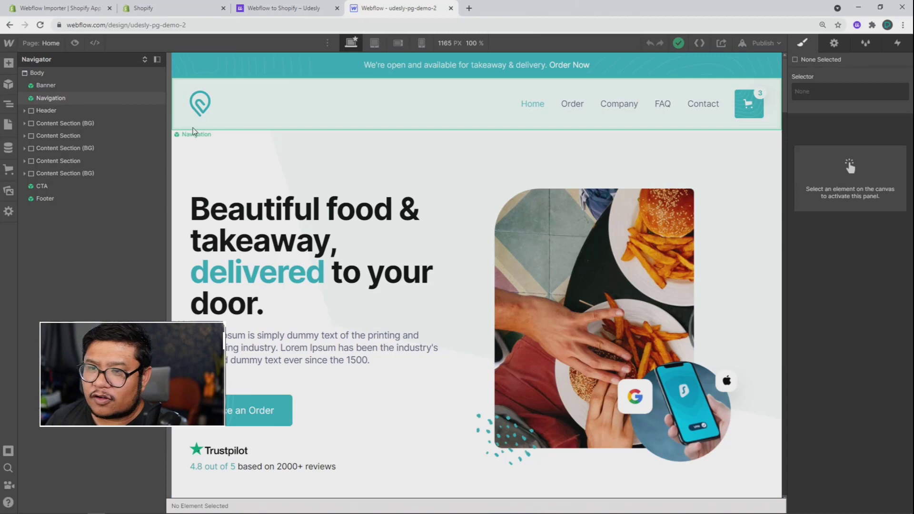
- Open the Products Template page from the Pages list
{"action": "key", "text": "p"}
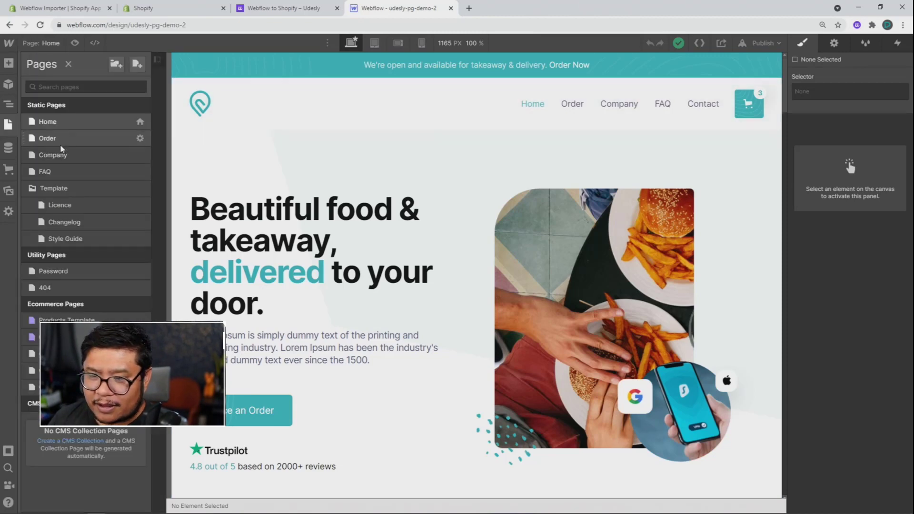
{"action": "left_click", "coordinate": [76, 320]}
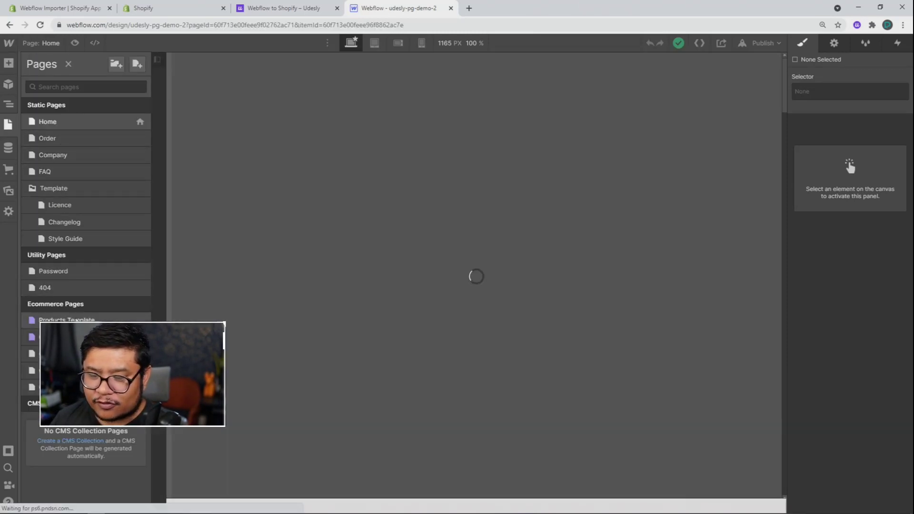
{"action": "scroll", "coordinate": [381, 328], "scroll_direction": "down", "scroll_amount": 5}
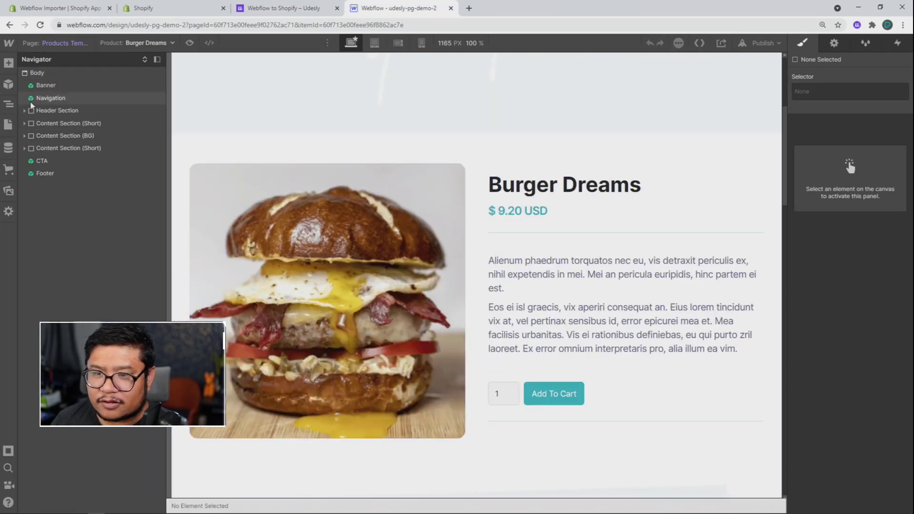
- Review the store's Ecommerce products, inspecting Burger Bacon Buddy, then close the panels
{"action": "left_click", "coordinate": [6, 154]}
{"action": "left_click", "coordinate": [8, 169]}
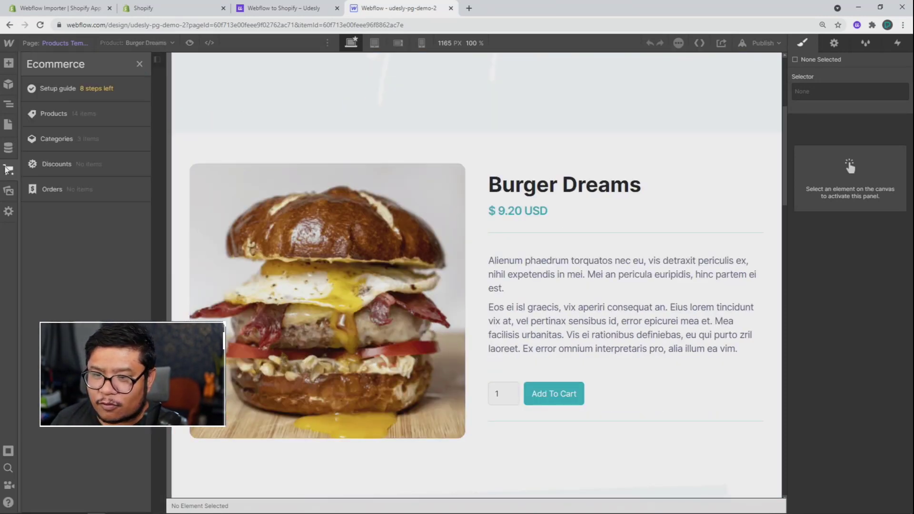
{"action": "left_click", "coordinate": [69, 114]}
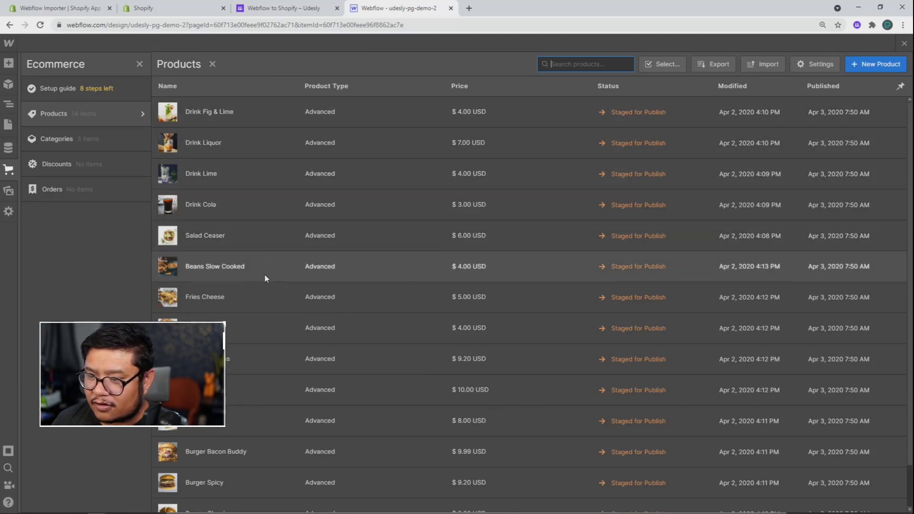
{"action": "scroll", "coordinate": [254, 296], "scroll_direction": "down", "scroll_amount": 1}
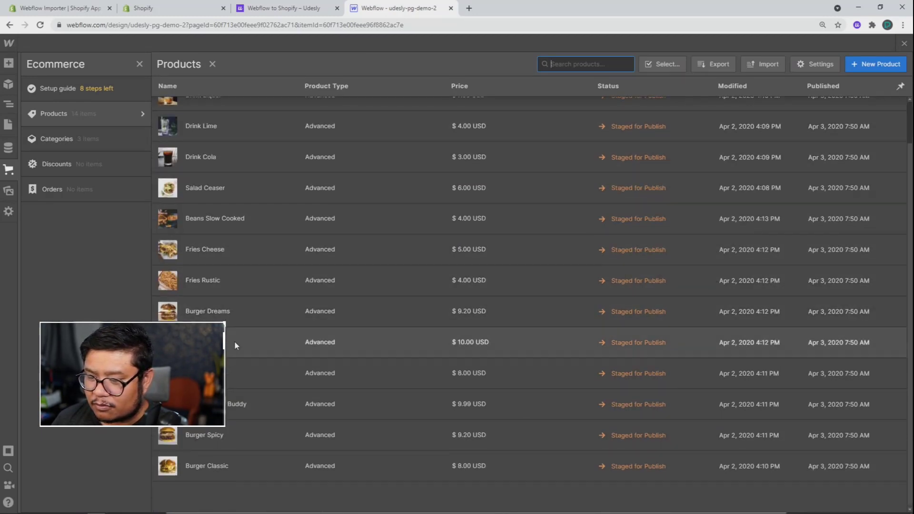
{"action": "left_click", "coordinate": [247, 406]}
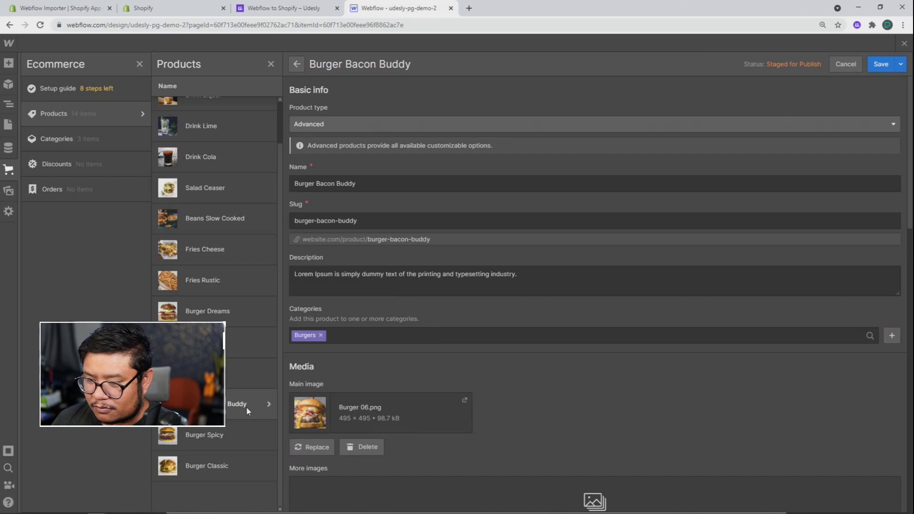
{"action": "scroll", "coordinate": [341, 430], "scroll_direction": "down", "scroll_amount": 3}
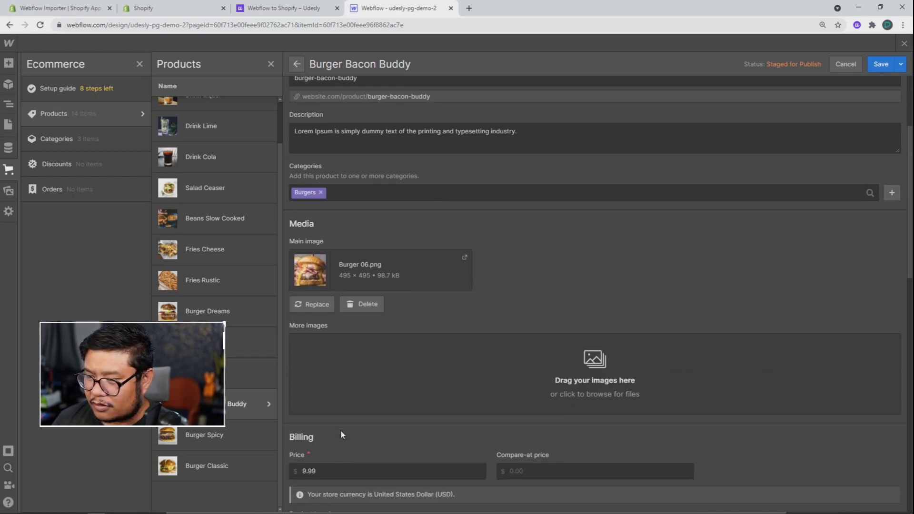
{"action": "left_click", "coordinate": [904, 44]}
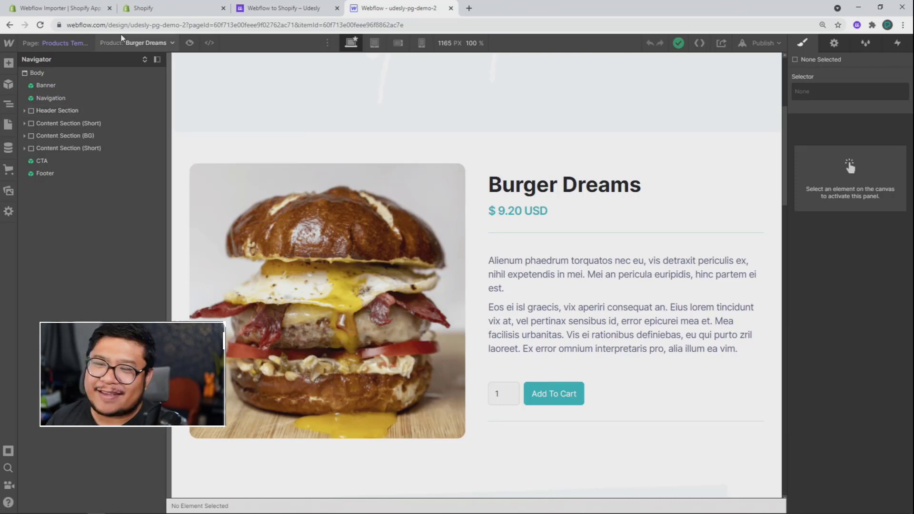
- Return to the Home page and configure Udesly's Webflow-to-Shopify attributes, downloading the .udesly-config file
{"action": "left_click", "coordinate": [53, 43]}
{"action": "left_click", "coordinate": [48, 123]}
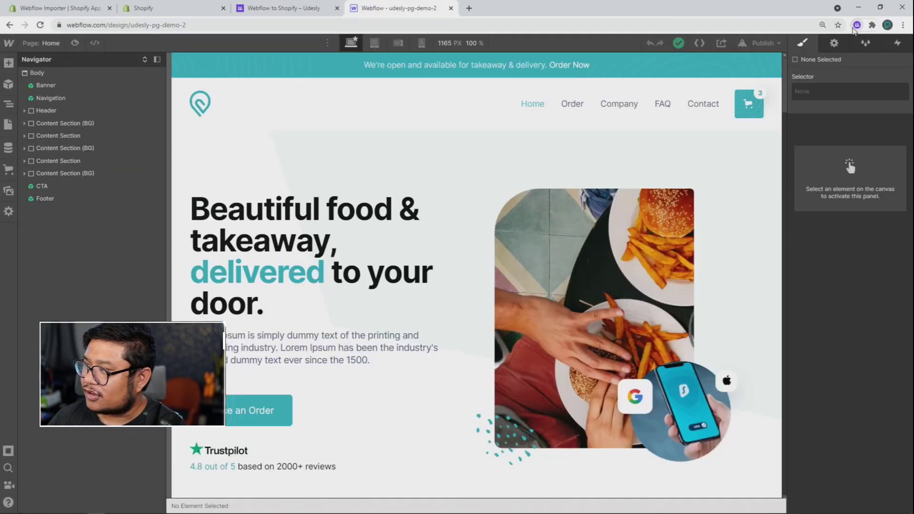
{"action": "left_click", "coordinate": [856, 26]}
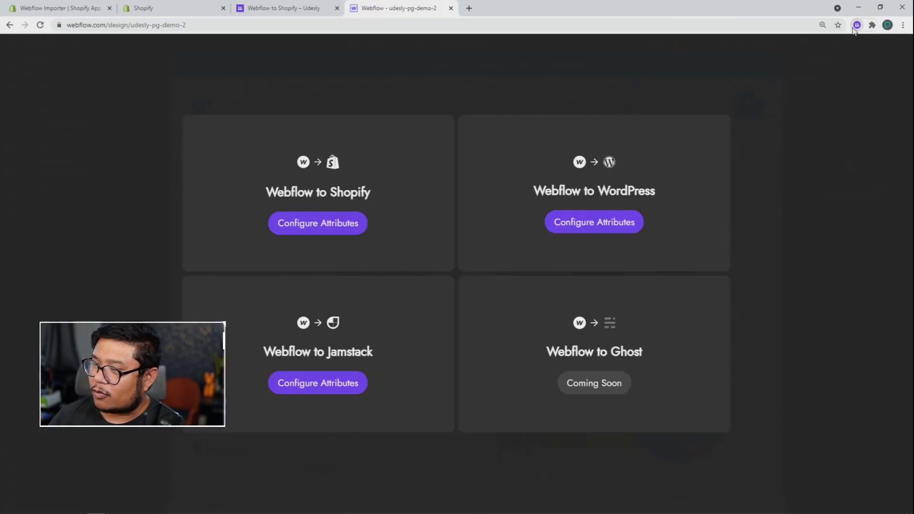
{"action": "left_click", "coordinate": [346, 232]}
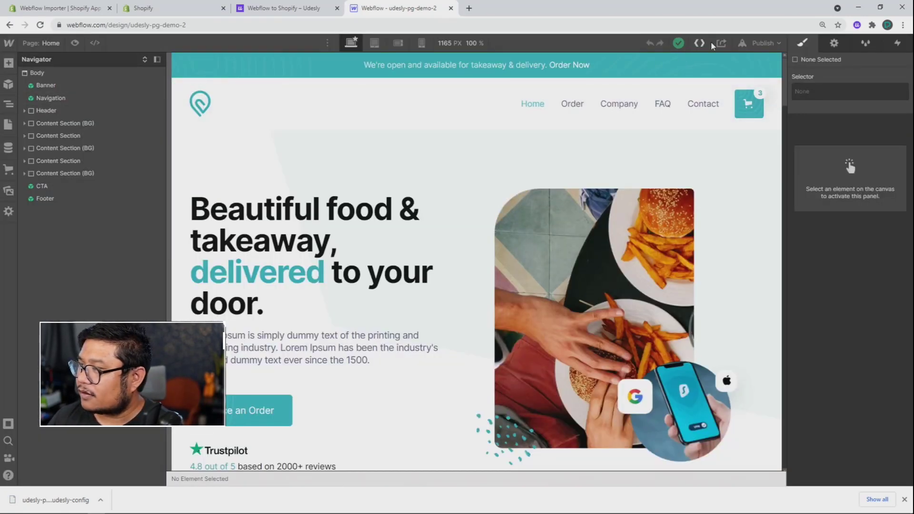
- Export the site code and download it as the udesly-pg-demo-2 ZIP
{"action": "left_click", "coordinate": [700, 43]}
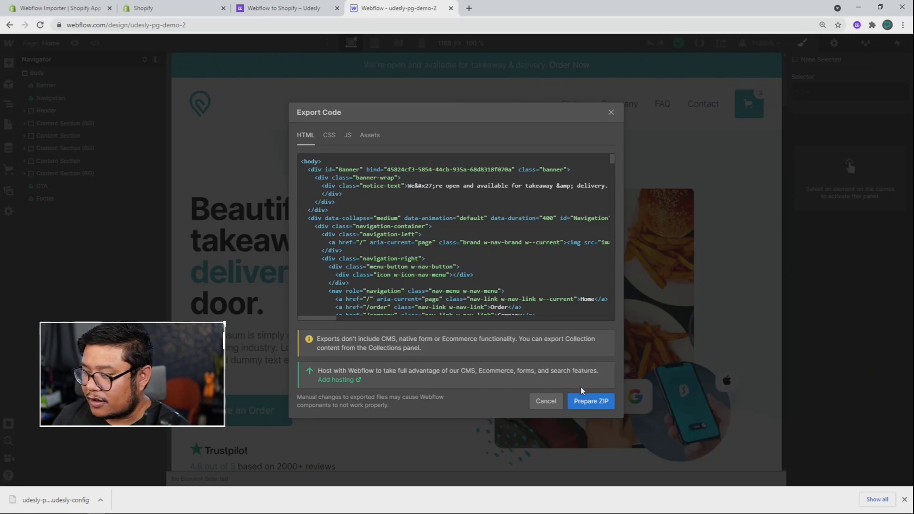
{"action": "left_click", "coordinate": [588, 406]}
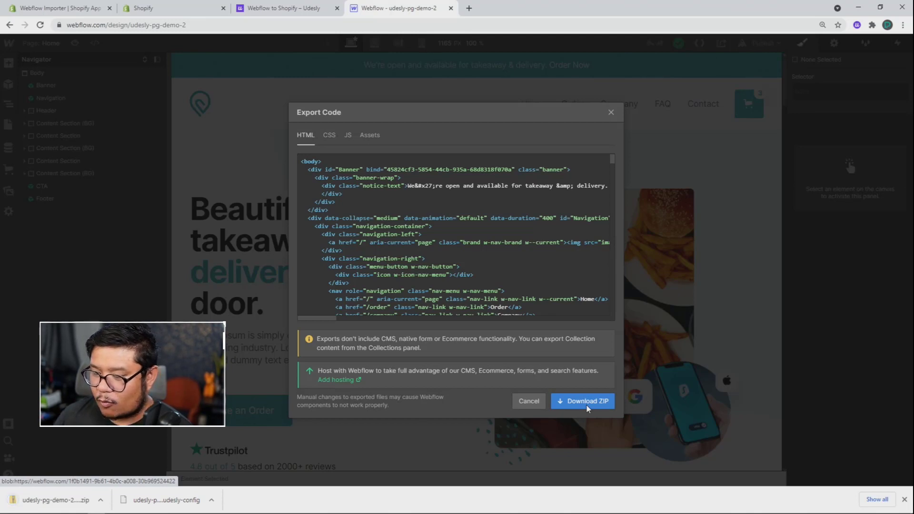
- In the Udesly tab, open the app and start a Webflow-to-Shopify conversion
{"action": "left_click", "coordinate": [264, 13]}
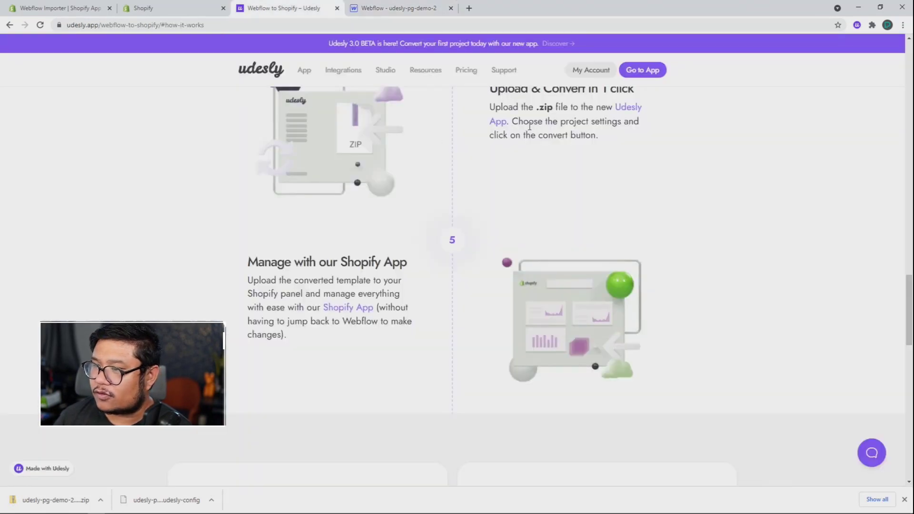
{"action": "scroll", "coordinate": [428, 165], "scroll_direction": "up", "scroll_amount": 15}
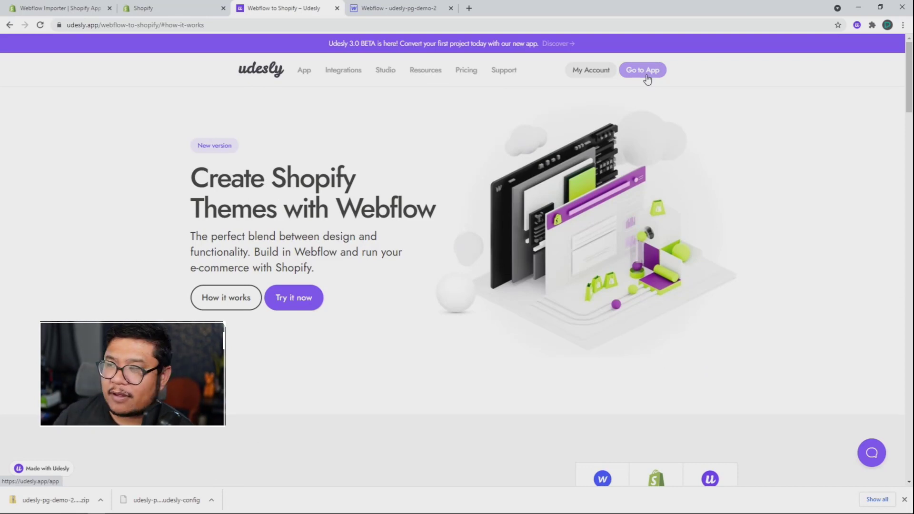
{"action": "left_click", "coordinate": [646, 78]}
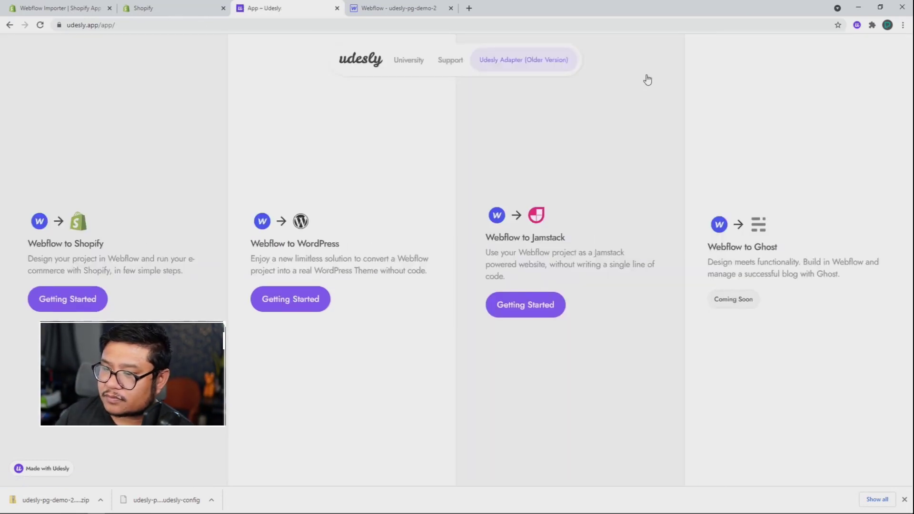
{"action": "left_click", "coordinate": [62, 299]}
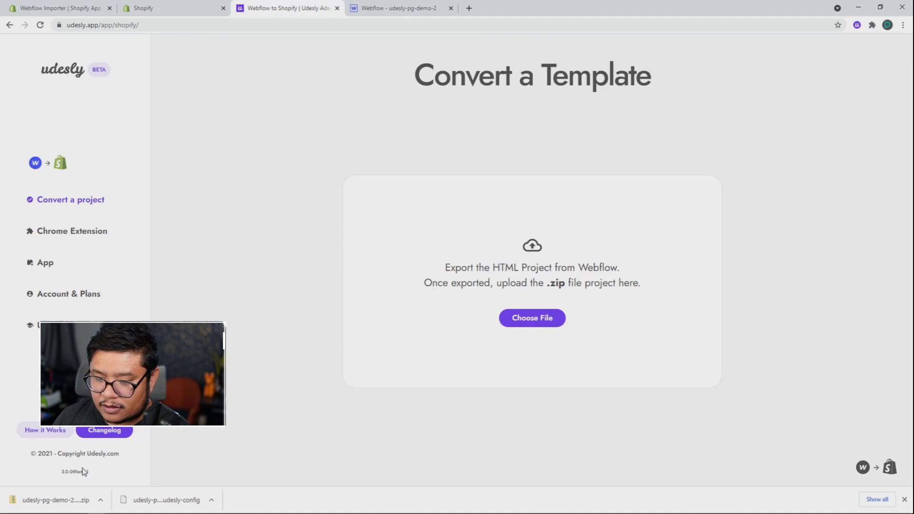
- Upload the udesly-pg-demo-2 ZIP and its udesly-config file, then convert to a Shopify theme
{"action": "left_click_drag", "start_coordinate": [28, 500], "coordinate": [519, 296]}
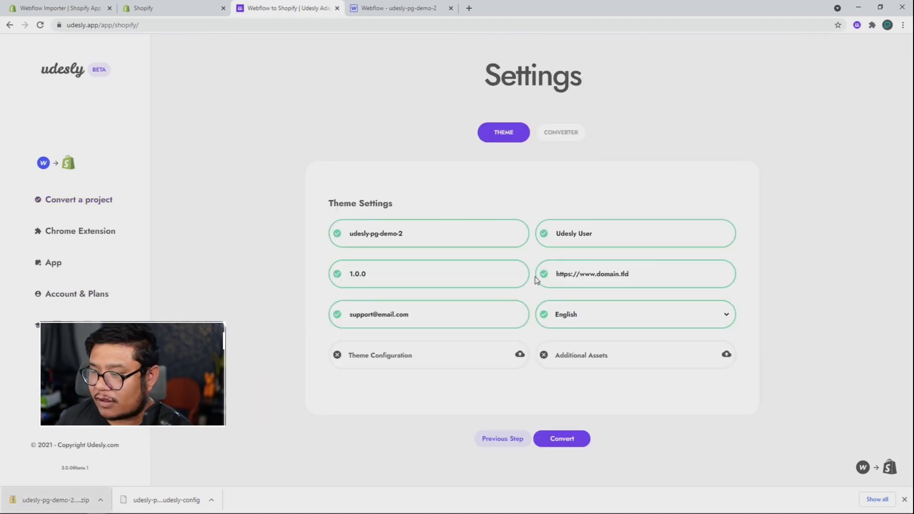
{"action": "left_click", "coordinate": [372, 356]}
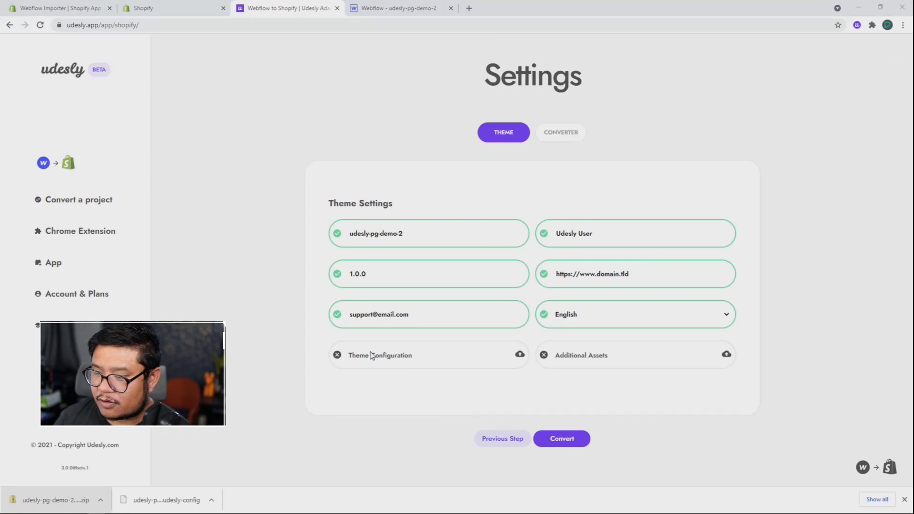
{"action": "left_click", "coordinate": [176, 84]}
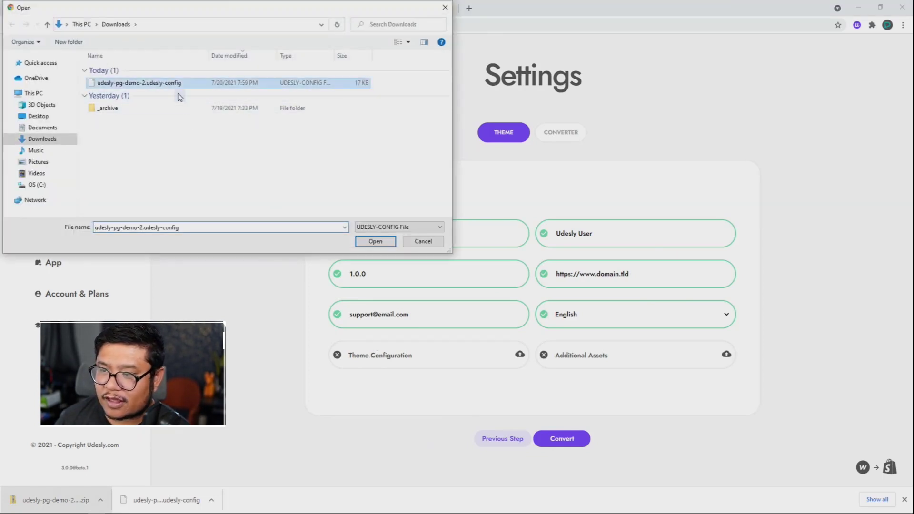
{"action": "left_click", "coordinate": [375, 241]}
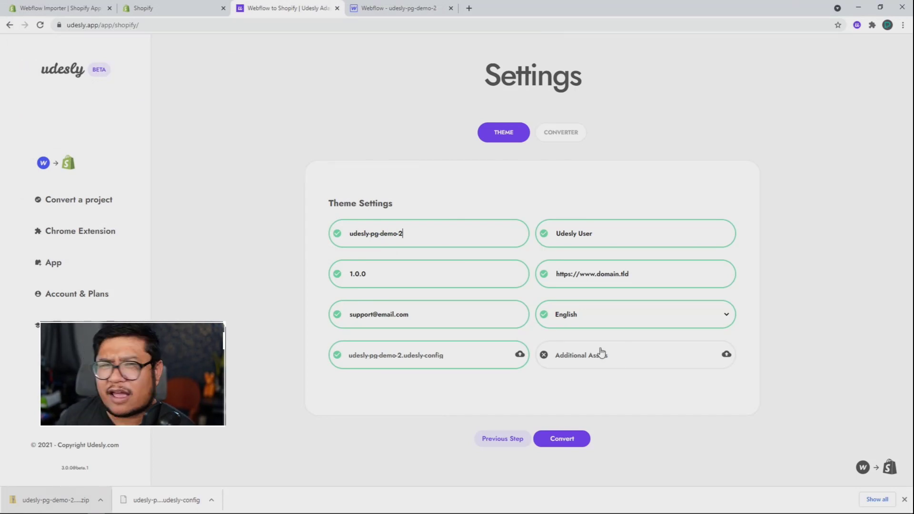
{"action": "left_click", "coordinate": [550, 439]}
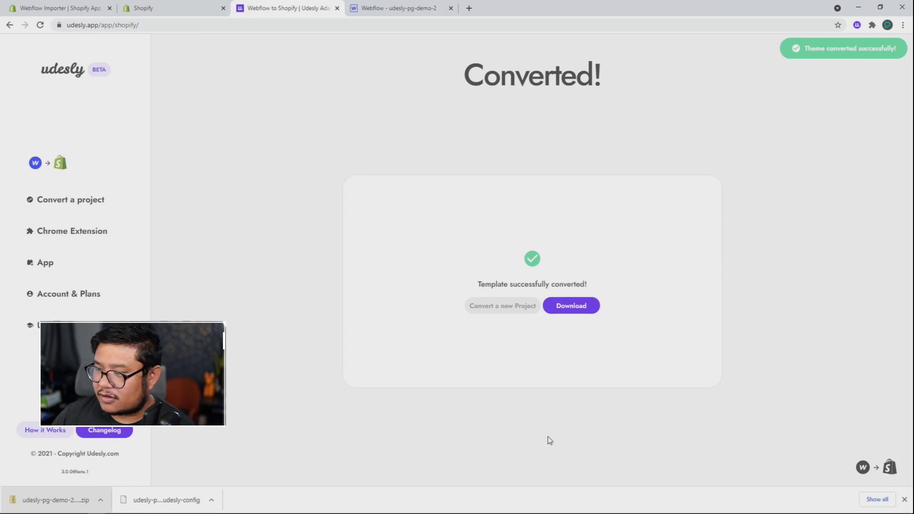
- Download the converted Shopify theme, then switch to the Shopify admin tab
{"action": "left_click", "coordinate": [584, 307]}
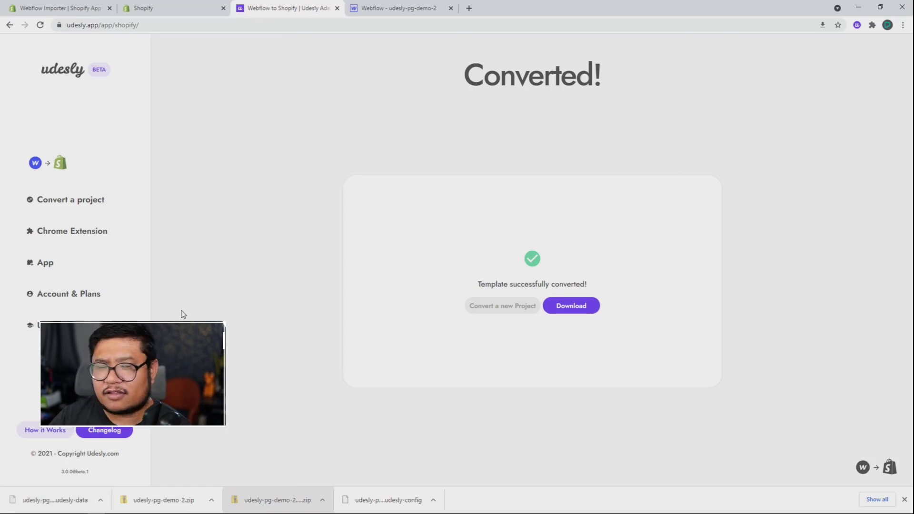
{"action": "left_click", "coordinate": [185, 10]}
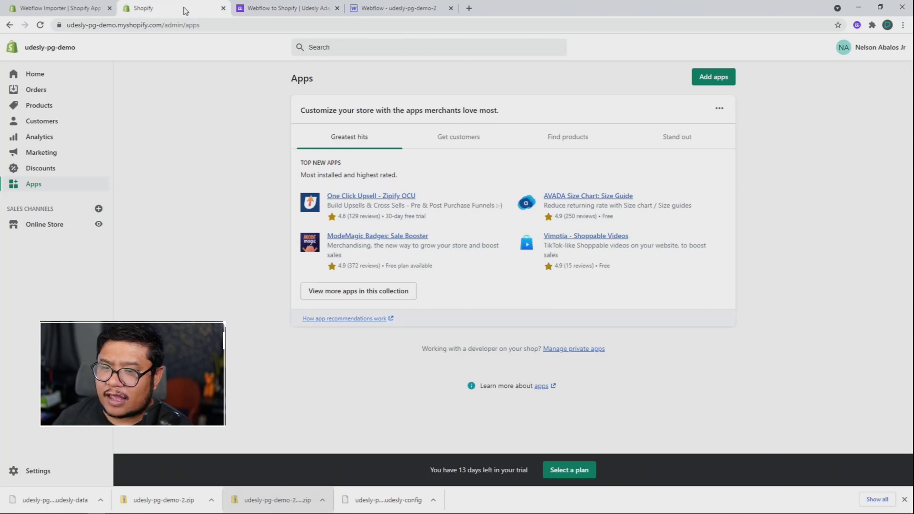
- Go from the admin Home page to the Themes page, showing Debut and the Theme library
{"action": "left_click", "coordinate": [36, 76]}
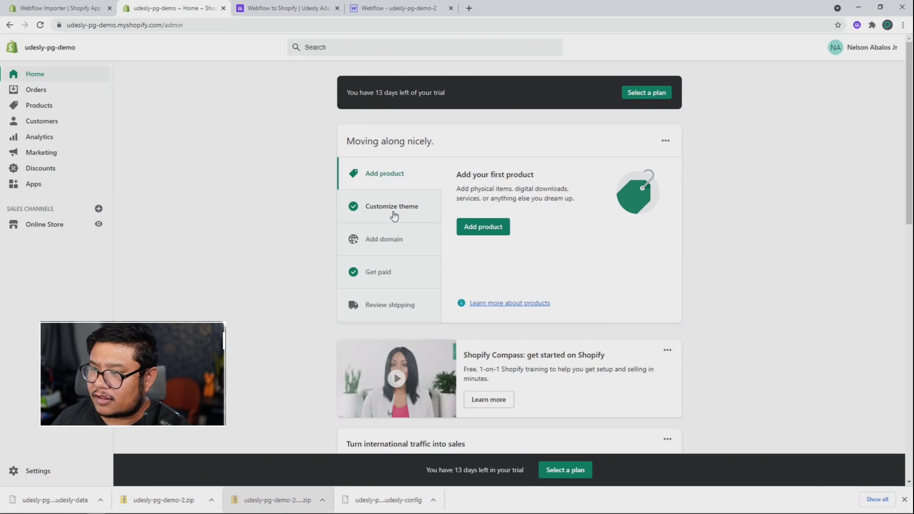
{"action": "left_click", "coordinate": [394, 214]}
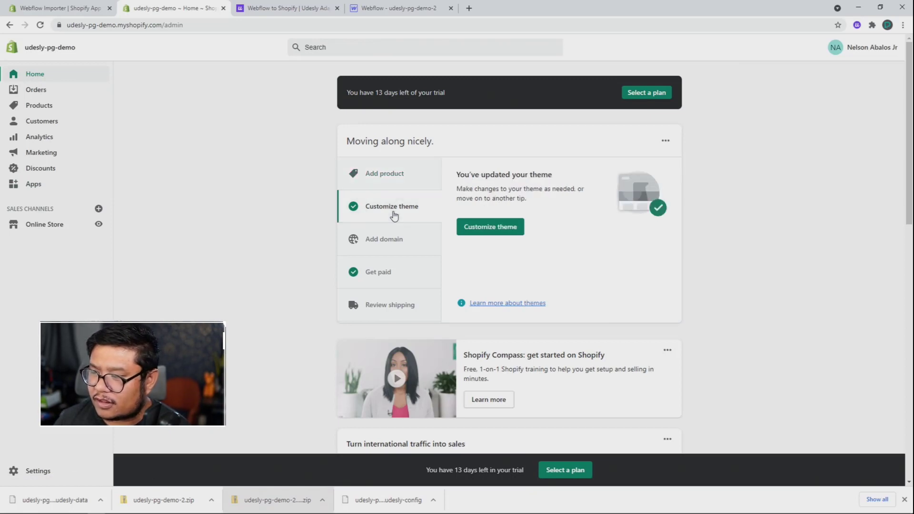
{"action": "left_click", "coordinate": [490, 228]}
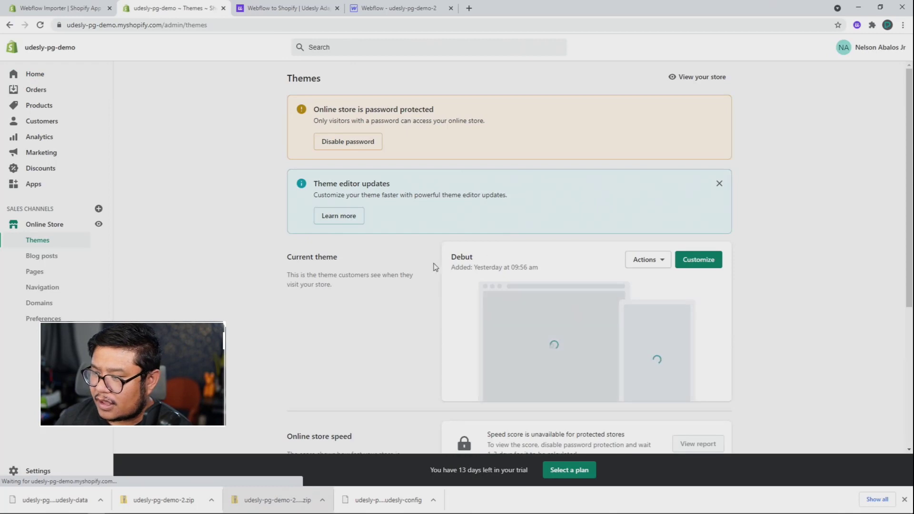
{"action": "scroll", "coordinate": [402, 304], "scroll_direction": "down", "scroll_amount": 5}
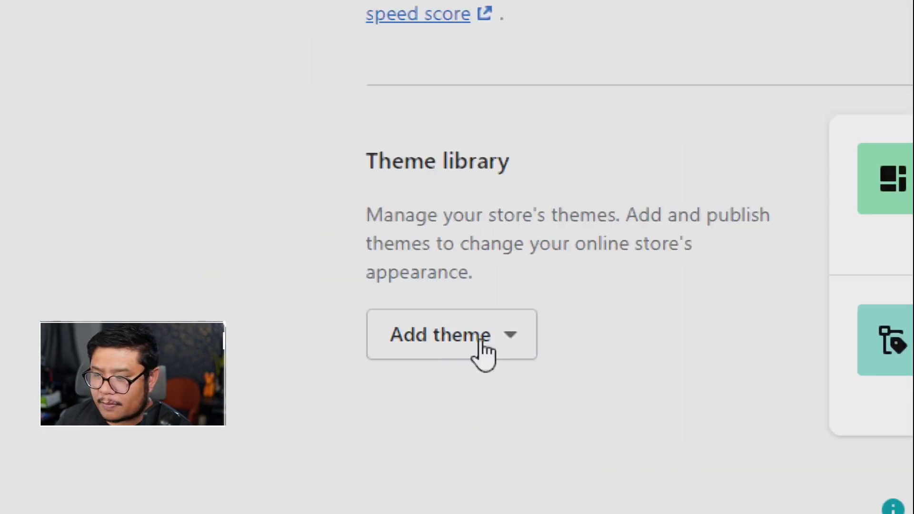
- Upload udesly-pg-demo-2.zip as a new theme via Add theme > Upload zip file
{"action": "left_click", "coordinate": [514, 344]}
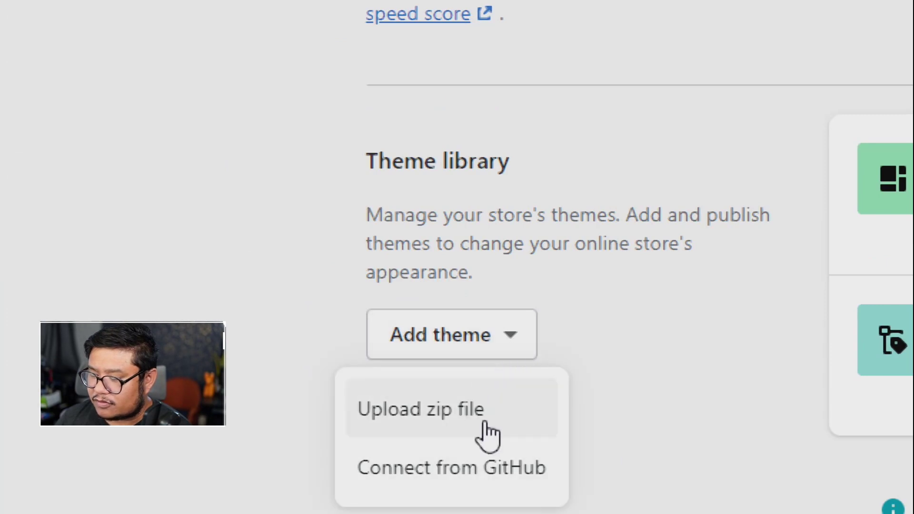
{"action": "left_click", "coordinate": [486, 424]}
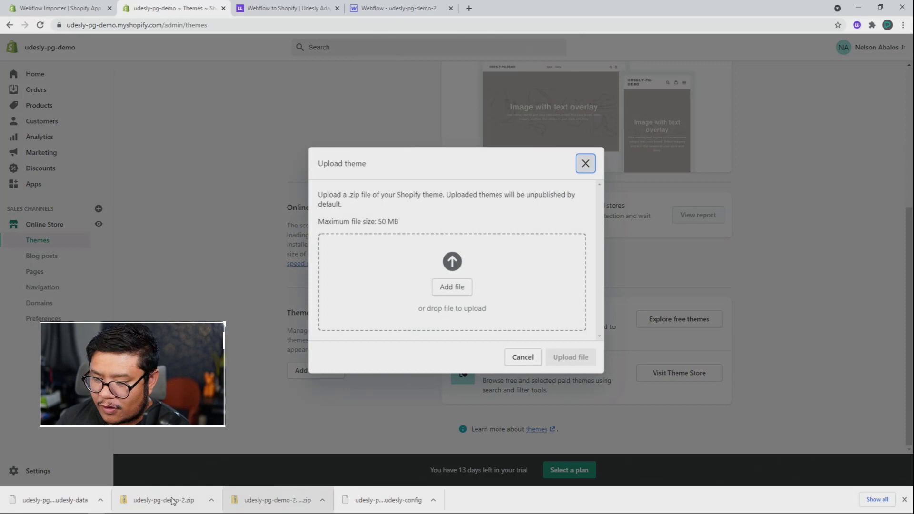
{"action": "left_click_drag", "start_coordinate": [173, 501], "coordinate": [394, 310]}
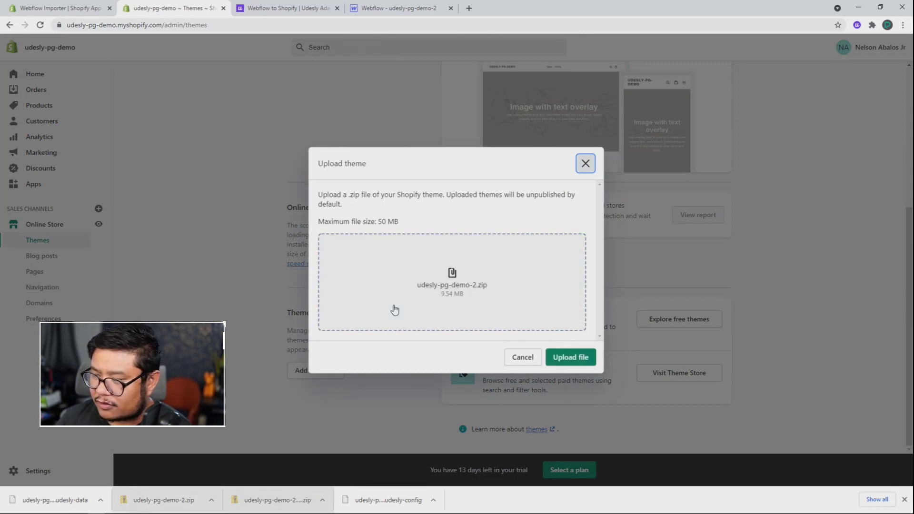
{"action": "left_click", "coordinate": [574, 357]}
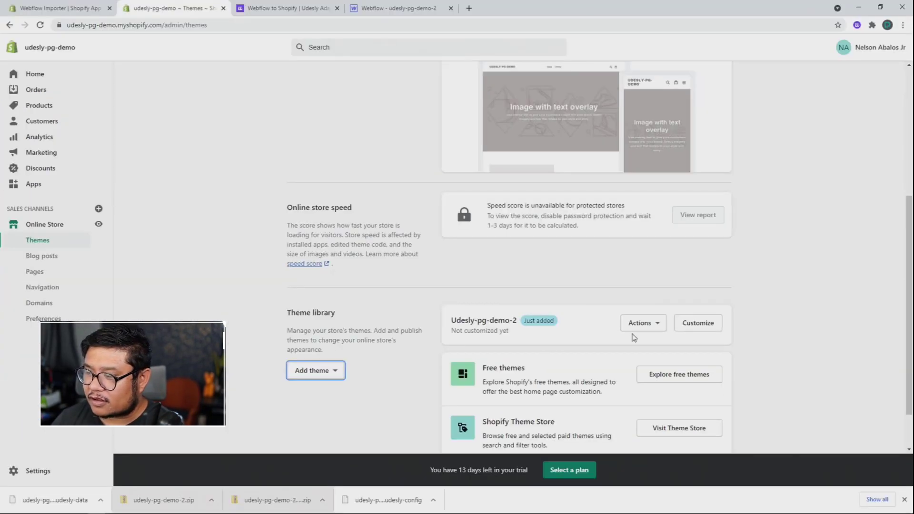
- Publish Udesly-pg-demo-2 as the current theme replacing Debut, then switch to the Webflow Importer page
{"action": "left_click", "coordinate": [886, 281]}
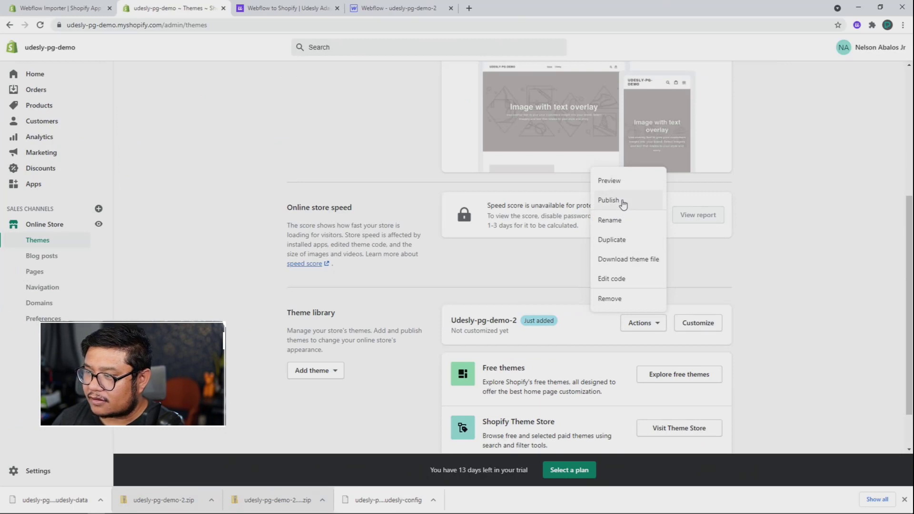
{"action": "left_click", "coordinate": [610, 200]}
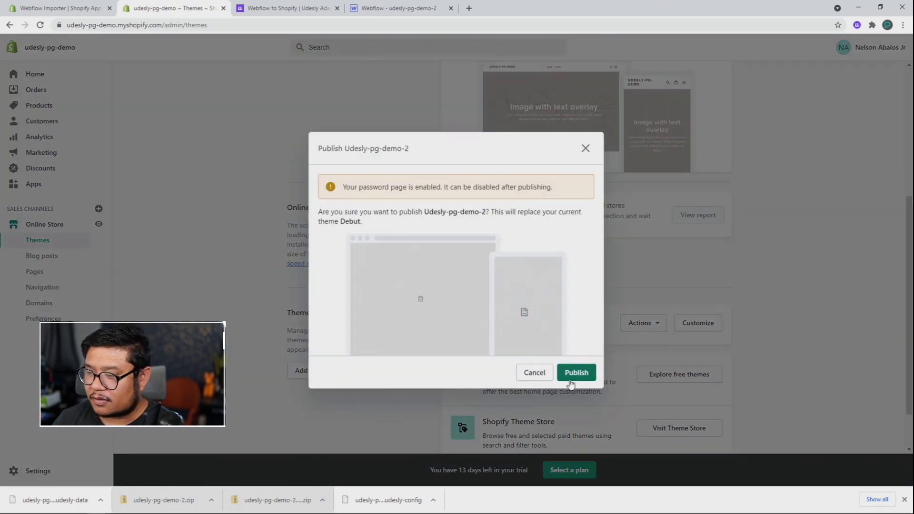
{"action": "left_click", "coordinate": [586, 377]}
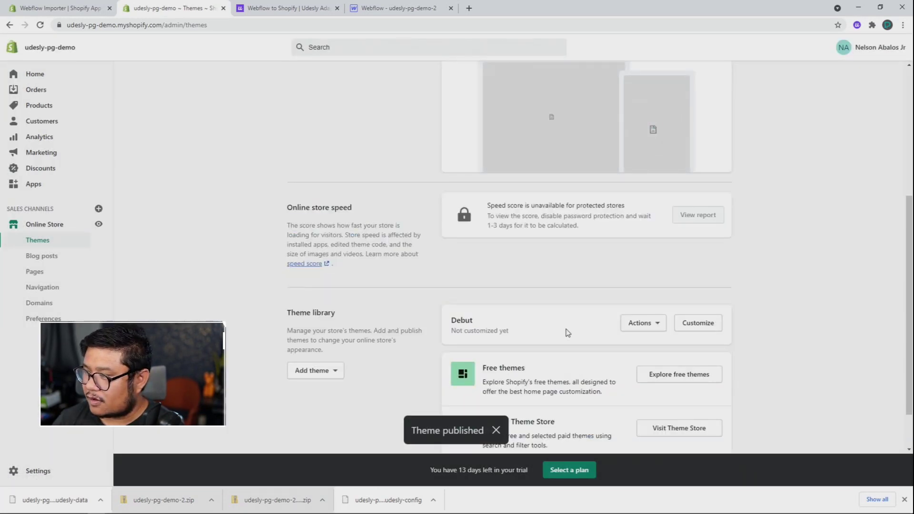
{"action": "scroll", "coordinate": [567, 332], "scroll_direction": "up", "scroll_amount": 3}
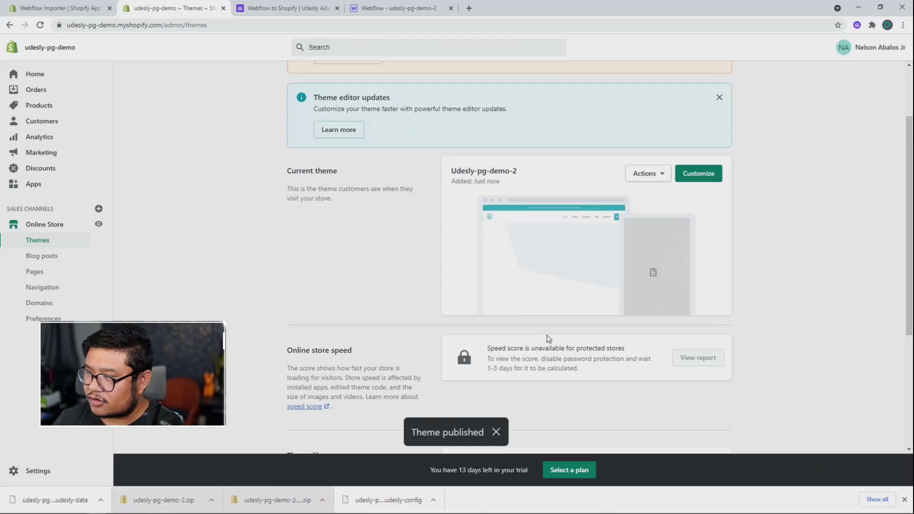
{"action": "scroll", "coordinate": [392, 325], "scroll_direction": "up", "scroll_amount": 2}
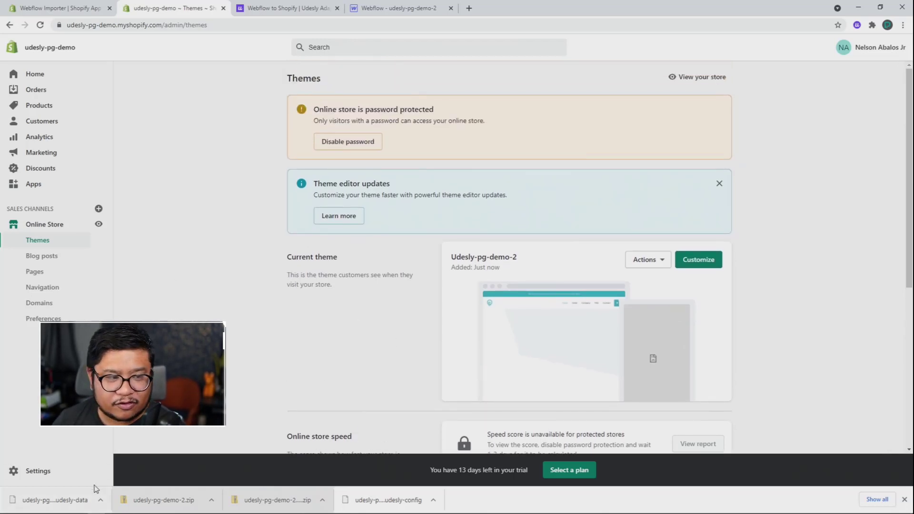
{"action": "left_click", "coordinate": [67, 8]}
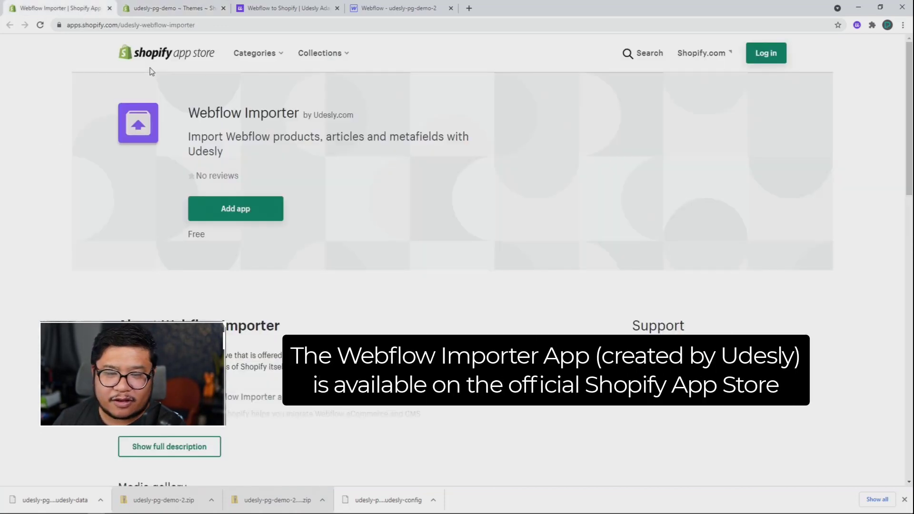
- Install the Webflow Importer app on the store, logging in with the shop URL and account
{"action": "left_click", "coordinate": [232, 209]}
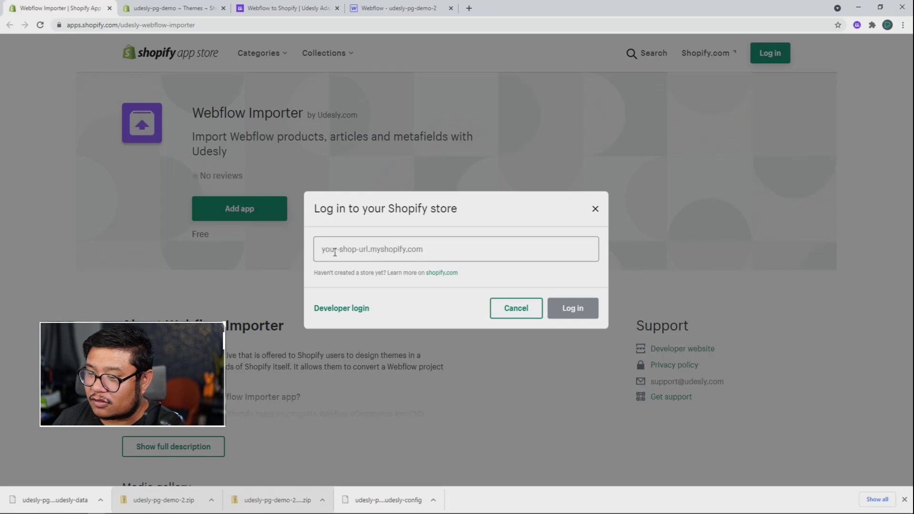
{"action": "left_click", "coordinate": [381, 253]}
{"action": "type", "text": "udesly-pg-demo.myshopify.com"}
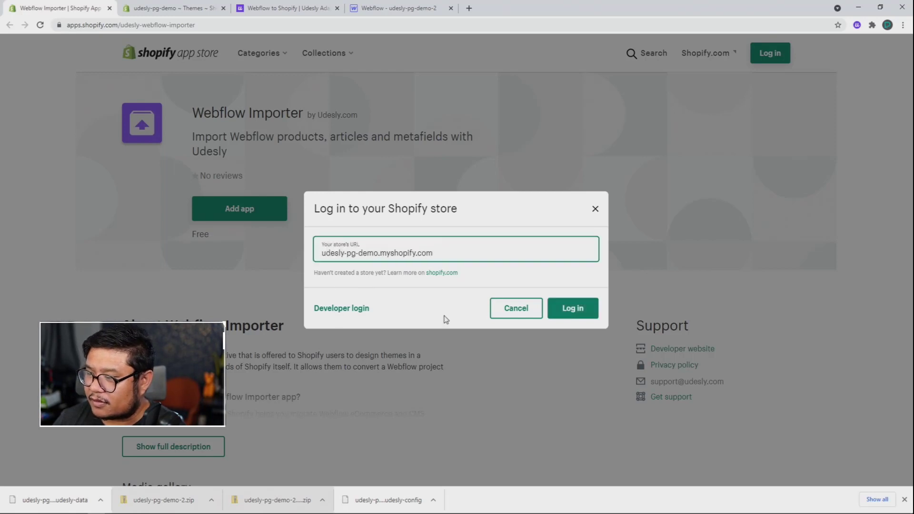
{"action": "left_click", "coordinate": [573, 310]}
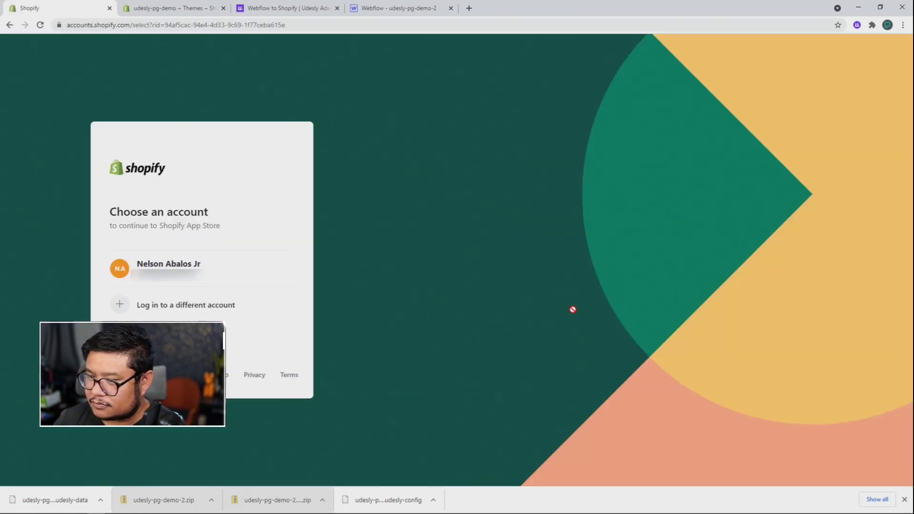
{"action": "left_click", "coordinate": [204, 265]}
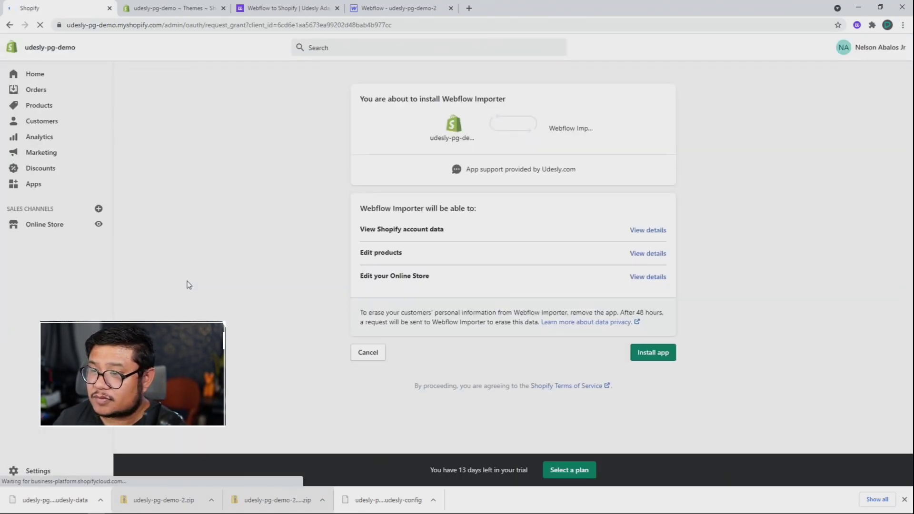
{"action": "left_click", "coordinate": [652, 354]}
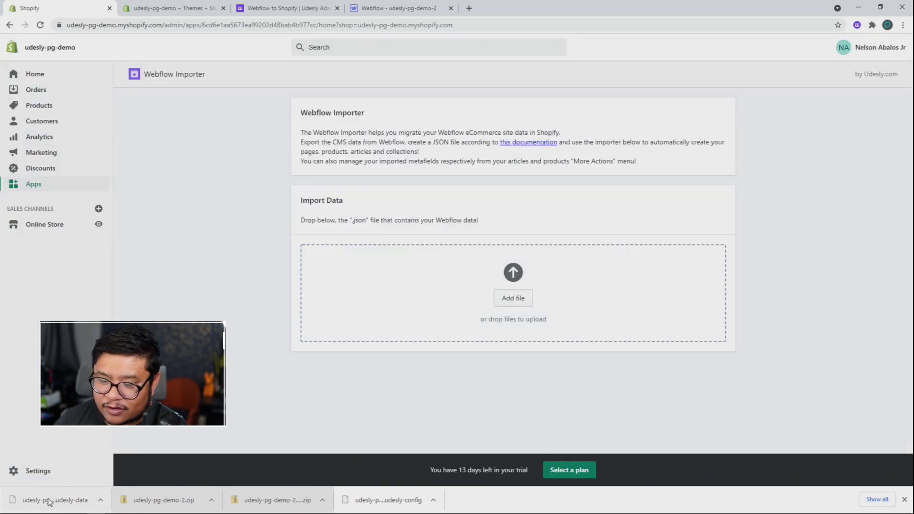
- Import the udesly-pg-demo-2 udesly-data file into Webflow Importer's Import Data drop zone
{"action": "left_click_drag", "start_coordinate": [48, 502], "coordinate": [499, 296]}
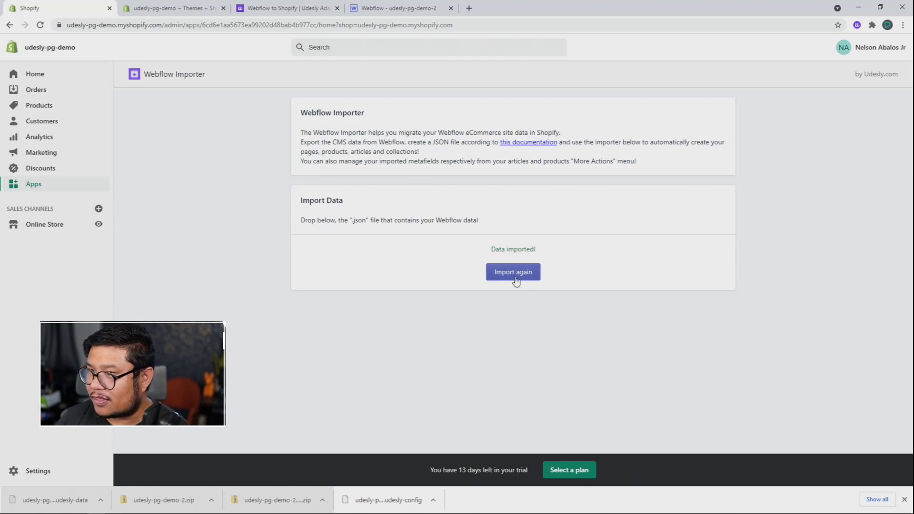
- From the Themes page, open the live storefront and scroll through its burgers, drinks and fries menu
{"action": "left_click", "coordinate": [179, 15]}
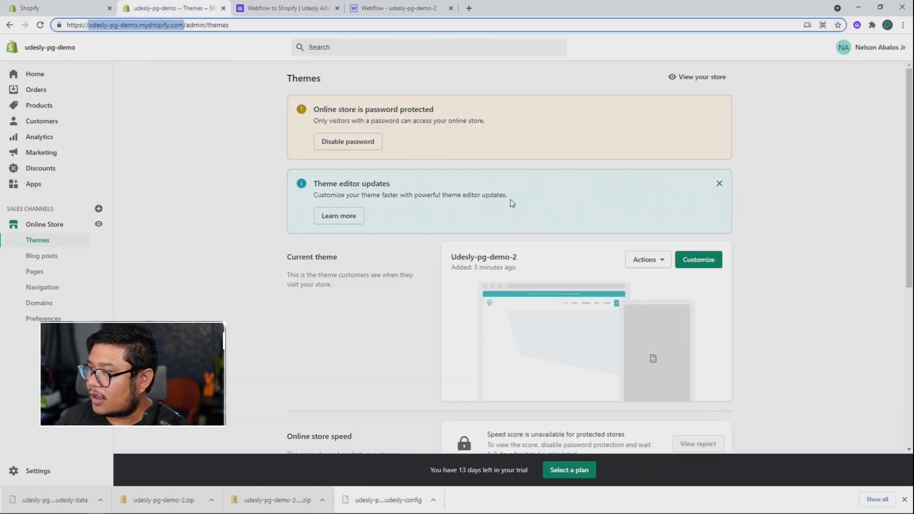
{"action": "left_click", "coordinate": [687, 79]}
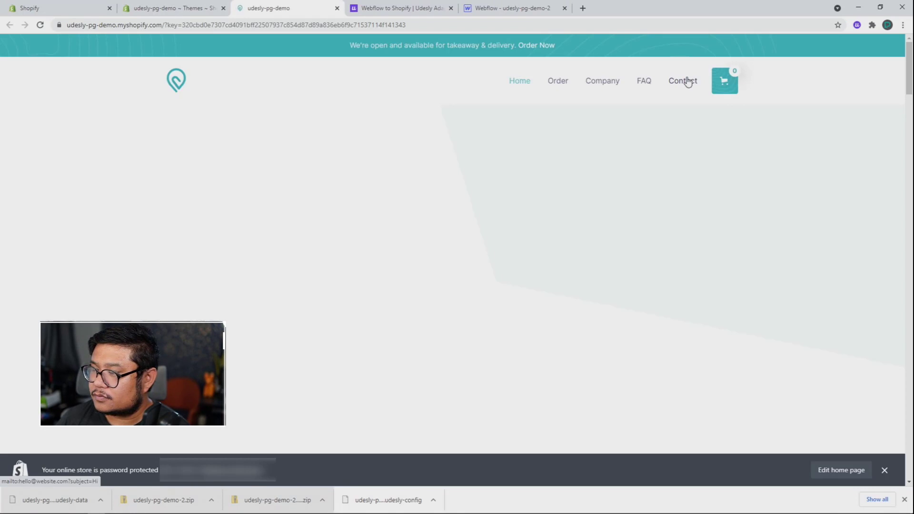
{"action": "scroll", "coordinate": [607, 210], "scroll_direction": "down", "scroll_amount": 10}
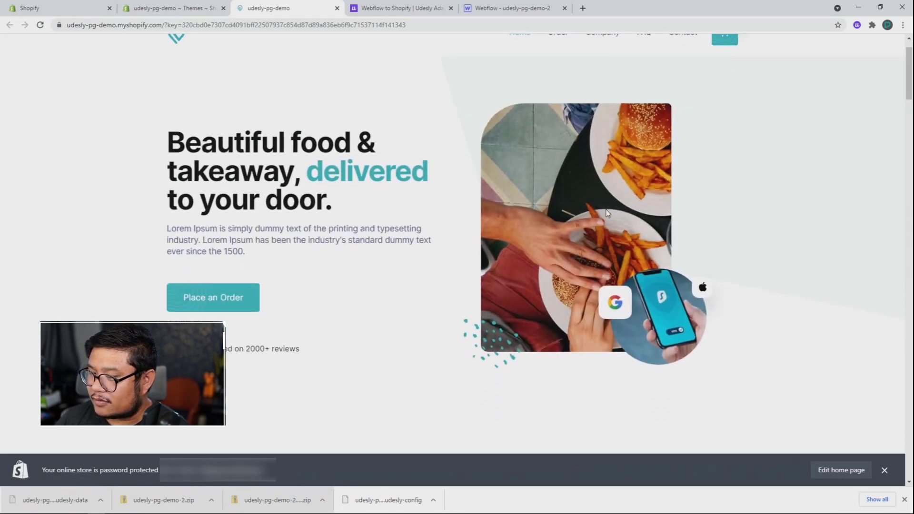
{"action": "scroll", "coordinate": [607, 212], "scroll_direction": "down", "scroll_amount": 15}
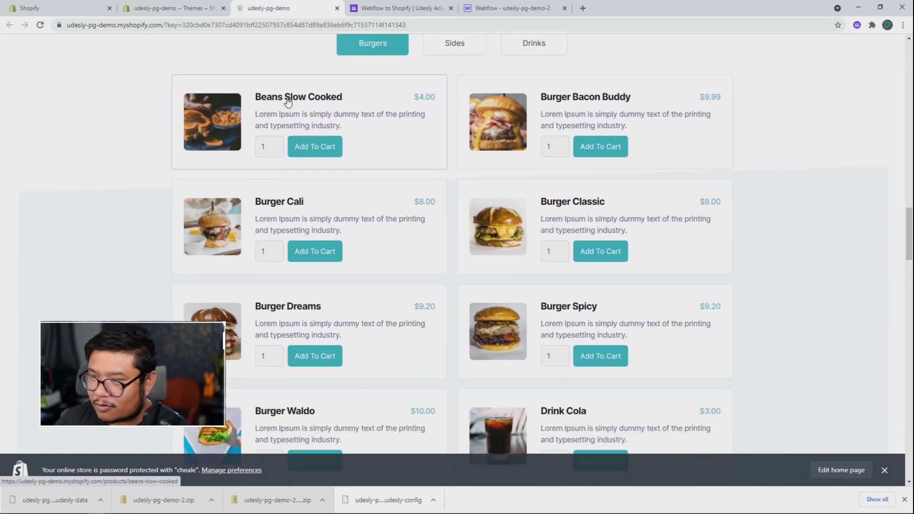
{"action": "scroll", "coordinate": [385, 179], "scroll_direction": "down", "scroll_amount": 9}
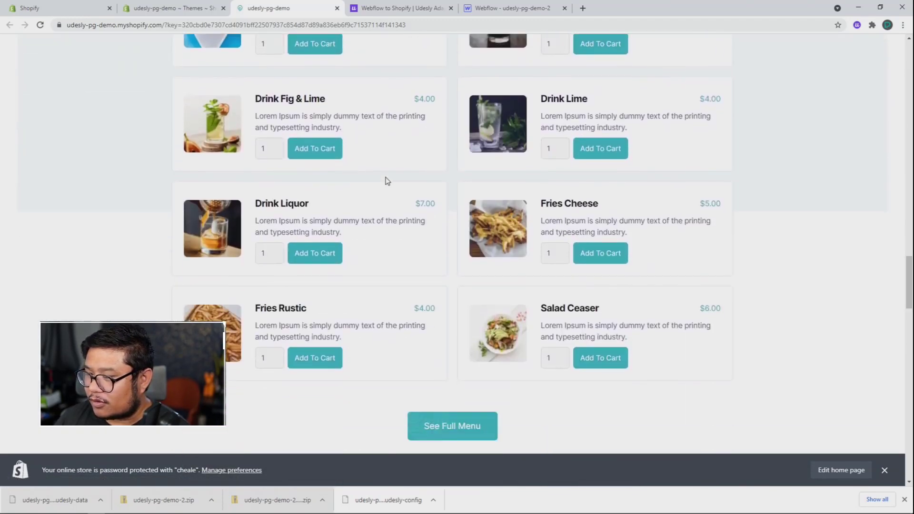
{"action": "scroll", "coordinate": [387, 180], "scroll_direction": "up", "scroll_amount": 9}
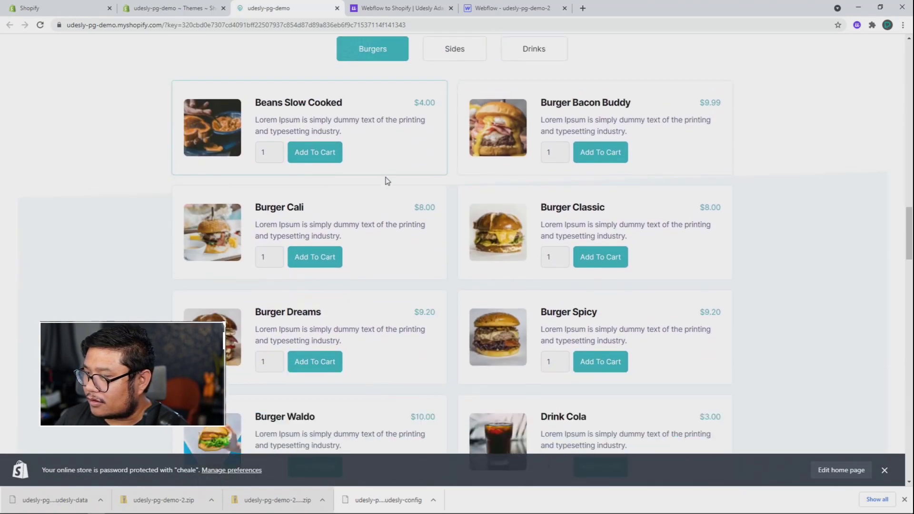
- Open the Burger Bacon Buddy product page and add it to the cart at $9.99
{"action": "left_click", "coordinate": [565, 98]}
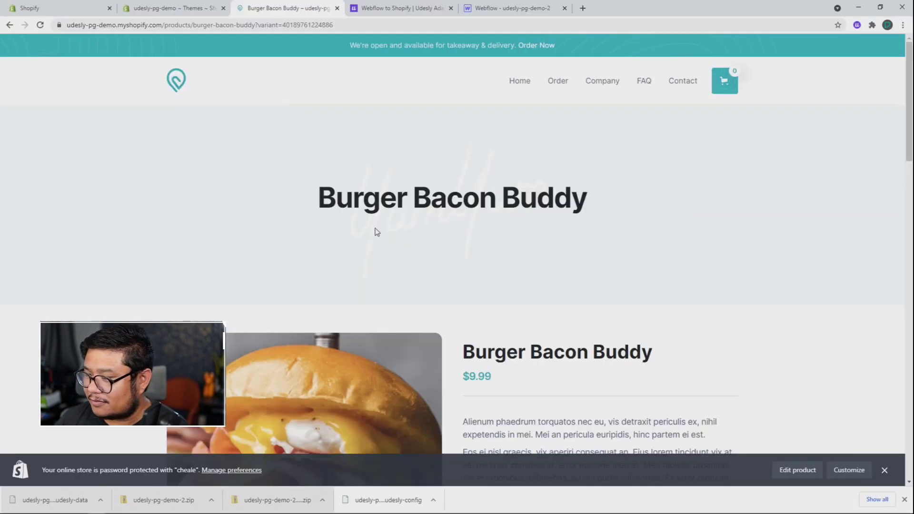
{"action": "scroll", "coordinate": [376, 229], "scroll_direction": "down", "scroll_amount": 5}
{"action": "scroll", "coordinate": [376, 230], "scroll_direction": "down", "scroll_amount": 2}
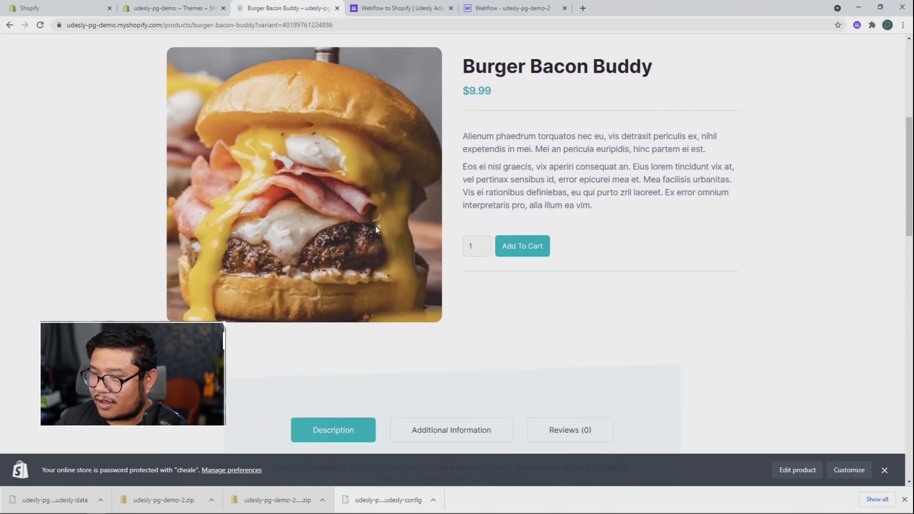
{"action": "scroll", "coordinate": [346, 218], "scroll_direction": "up", "scroll_amount": 2}
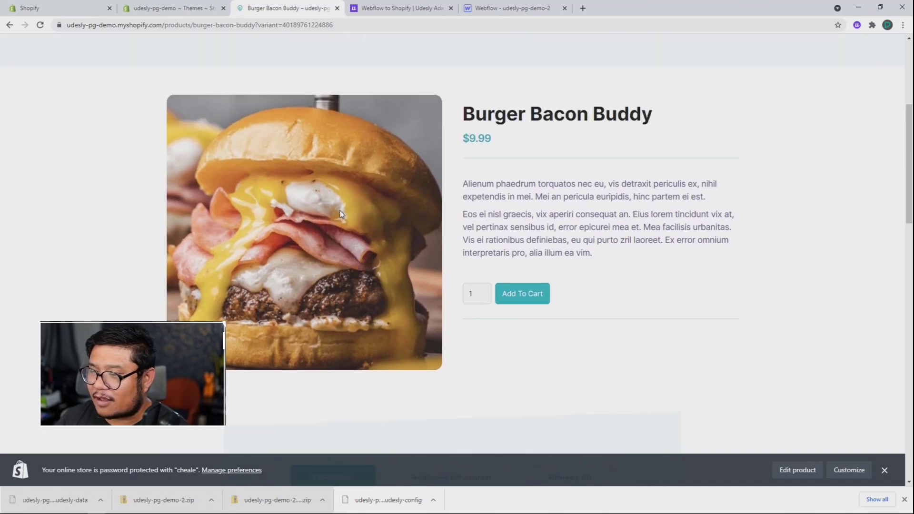
{"action": "scroll", "coordinate": [341, 214], "scroll_direction": "down", "scroll_amount": 3}
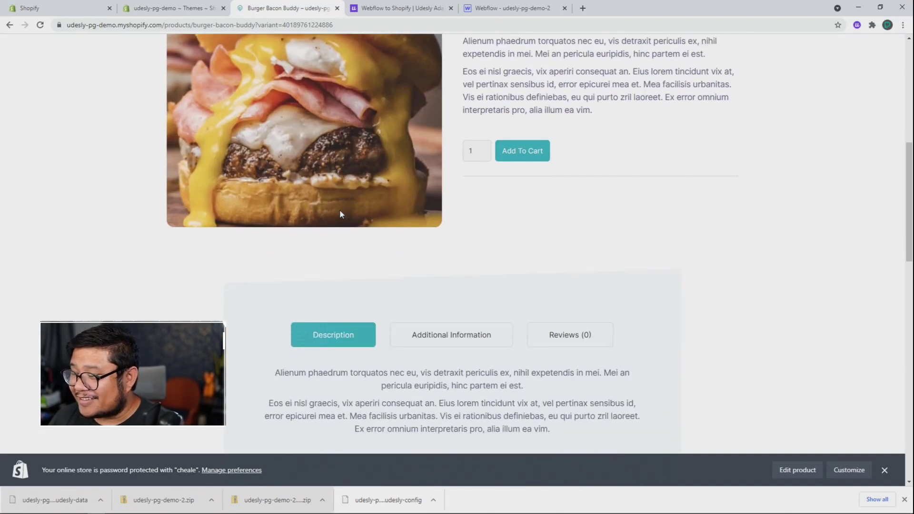
{"action": "left_click", "coordinate": [536, 156]}
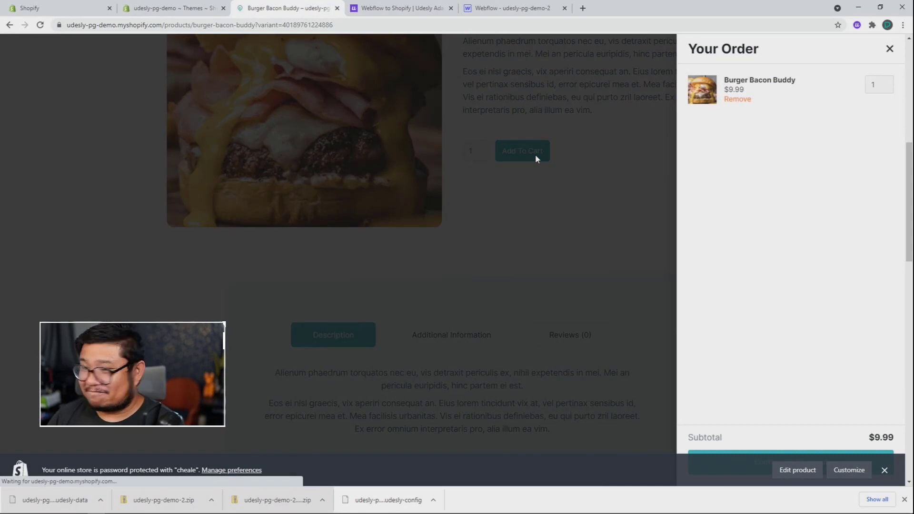